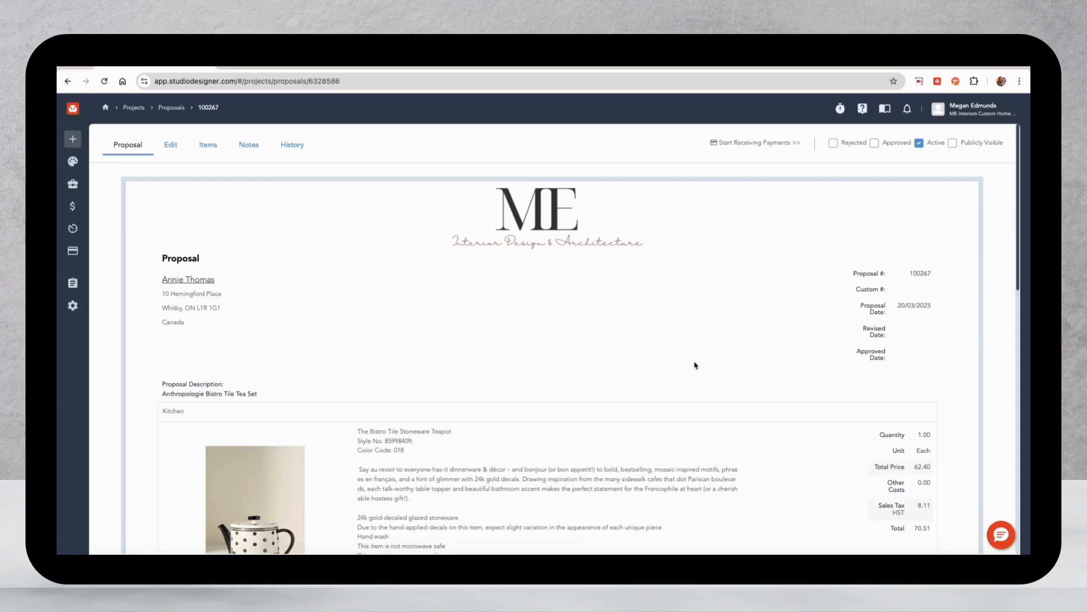
Step: Open the Bistro Tile Stoneware Teapot item from the proposal for editing and bring up its Other Costs
scroll(696, 366, down, 3)
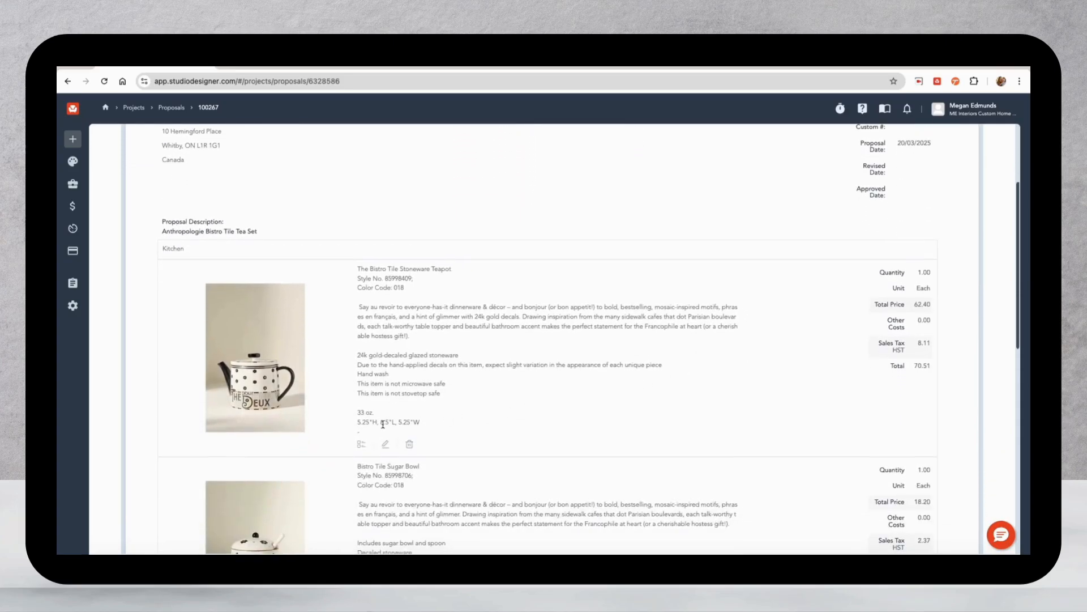
click(386, 445)
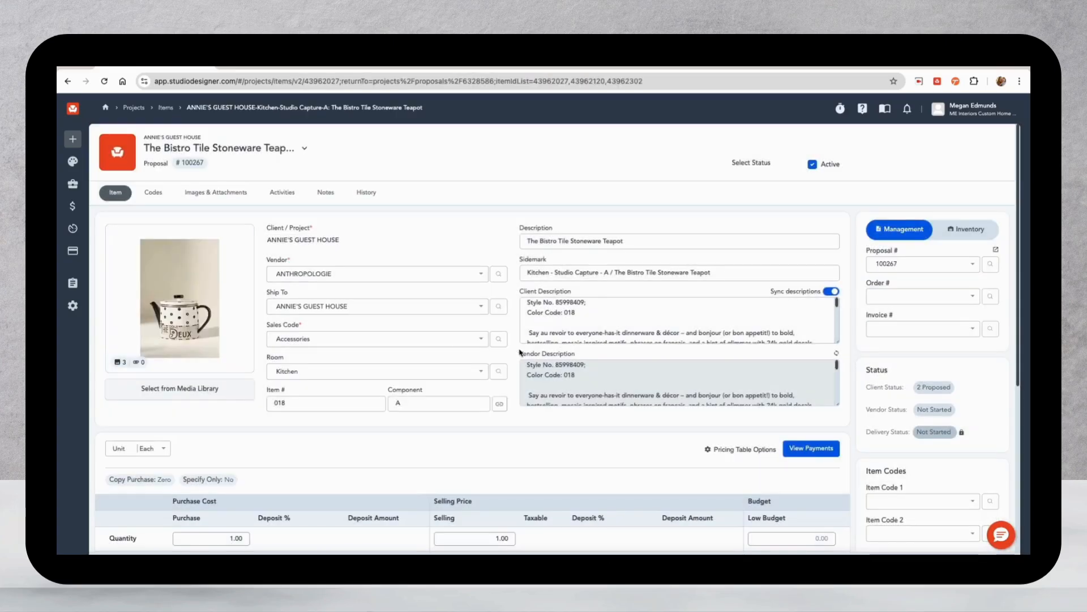
scroll(518, 352, down, 5)
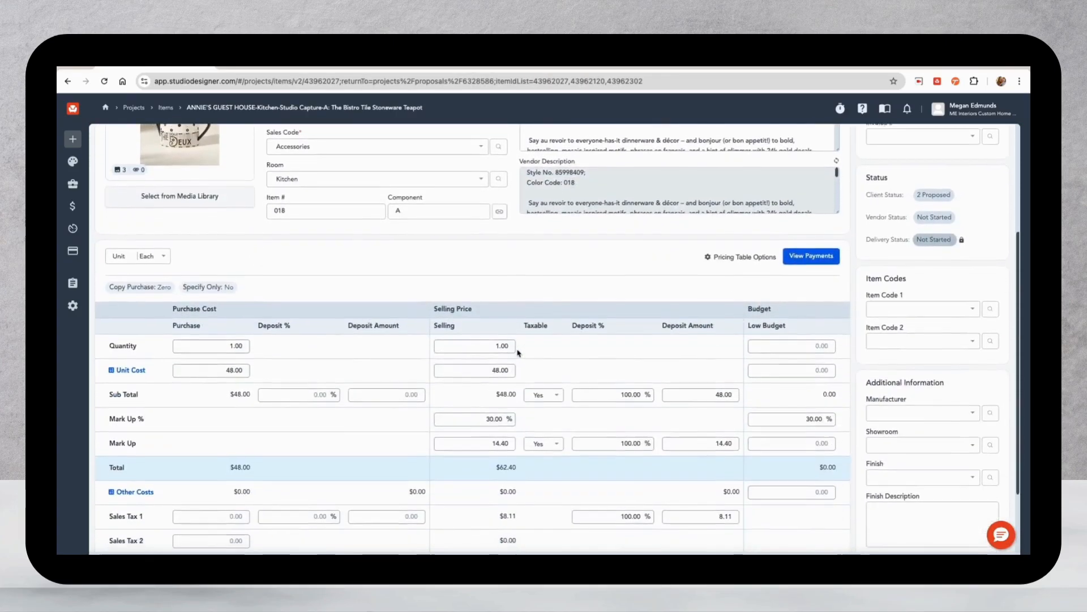
scroll(518, 353, down, 2)
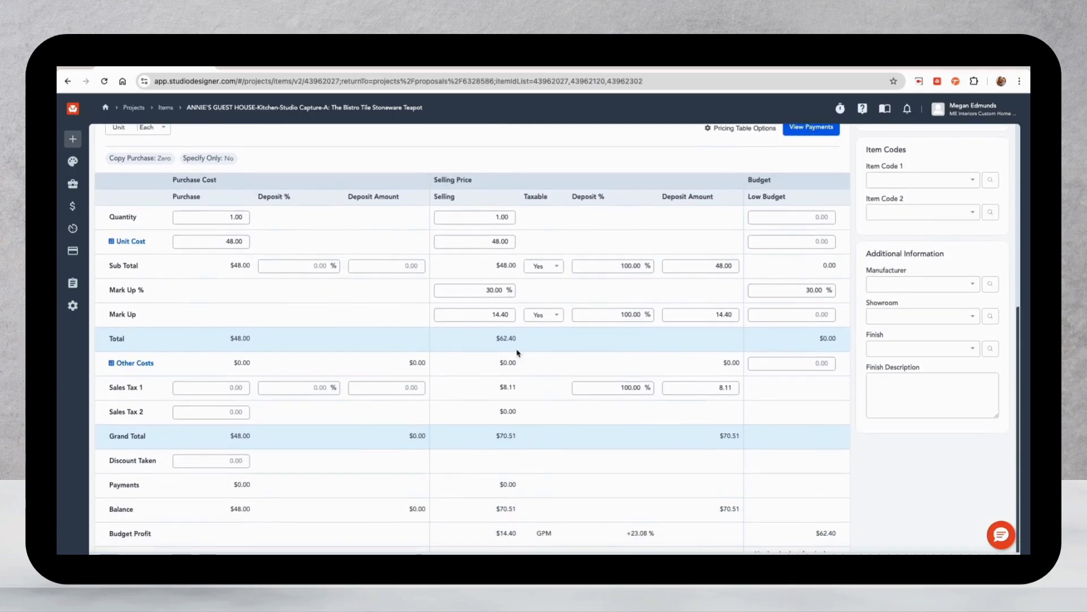
click(137, 365)
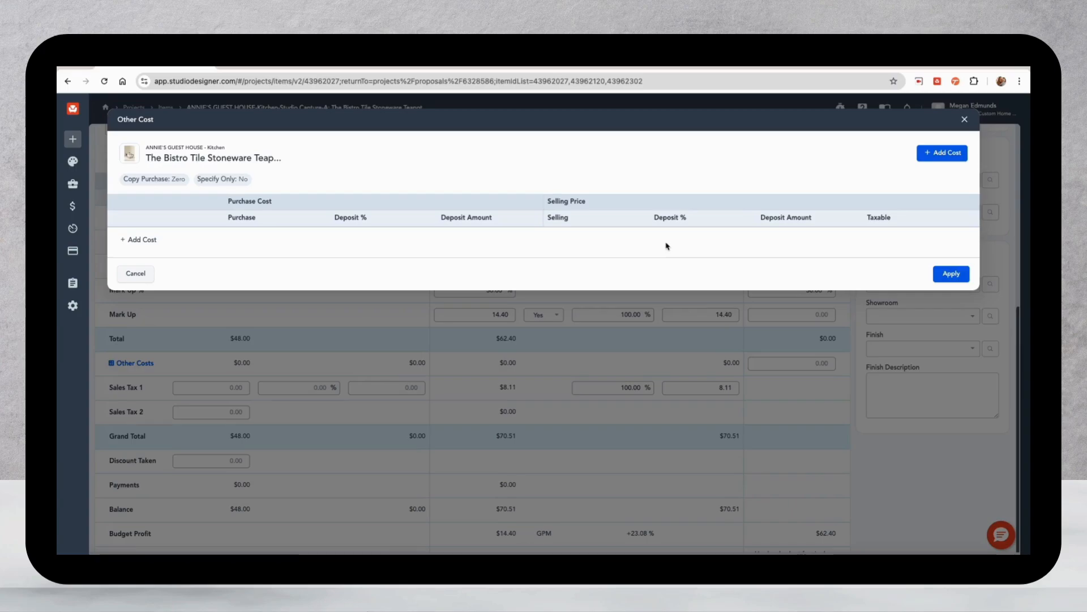
Step: Add a Freight cost to the teapot with a purchase unit cost of 10.99
click(144, 242)
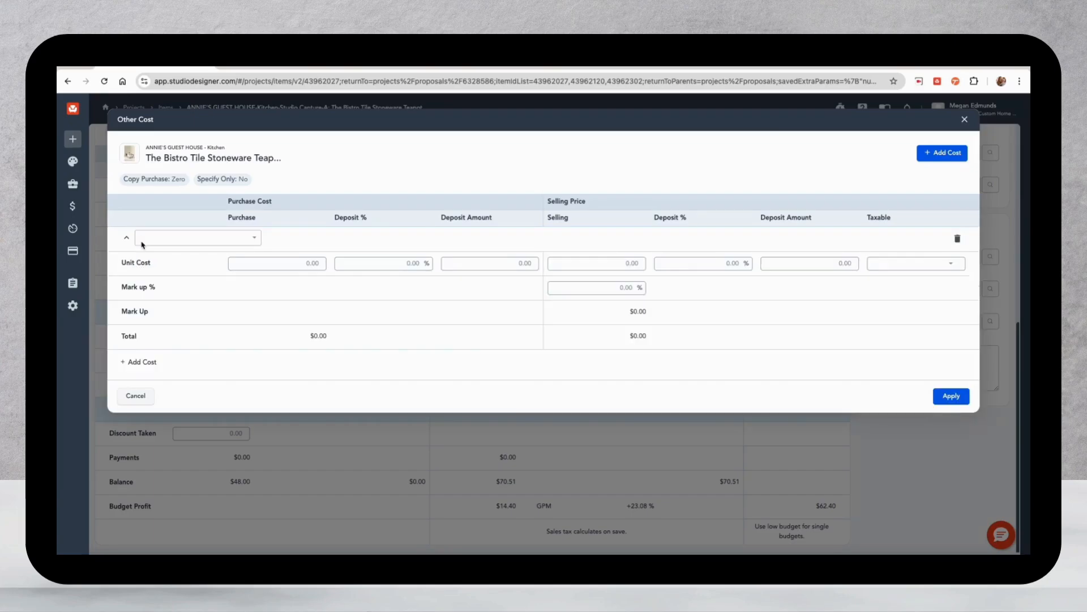
click(144, 242)
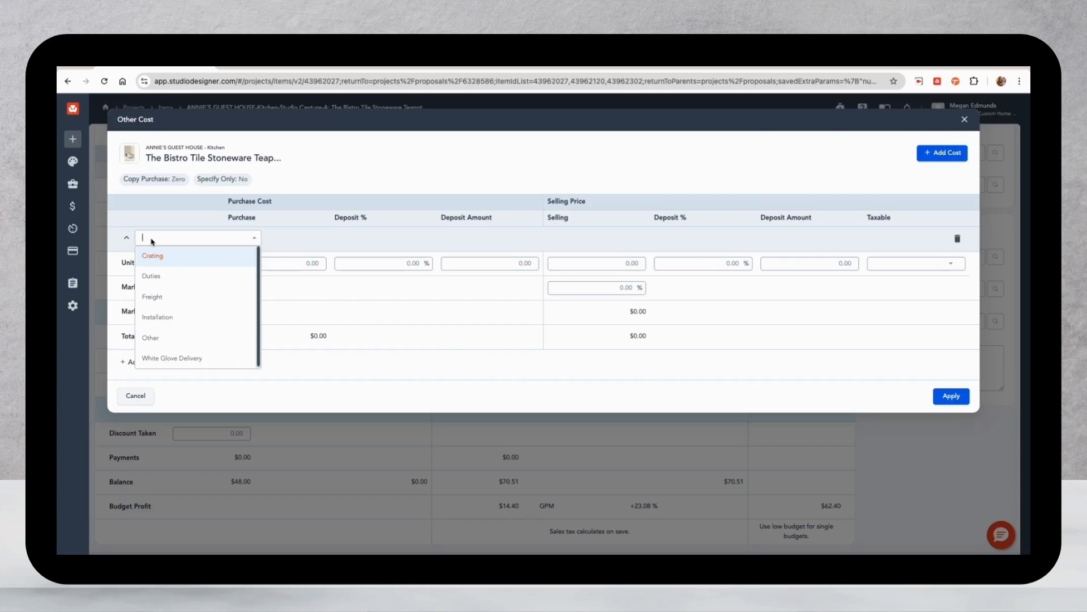
click(156, 302)
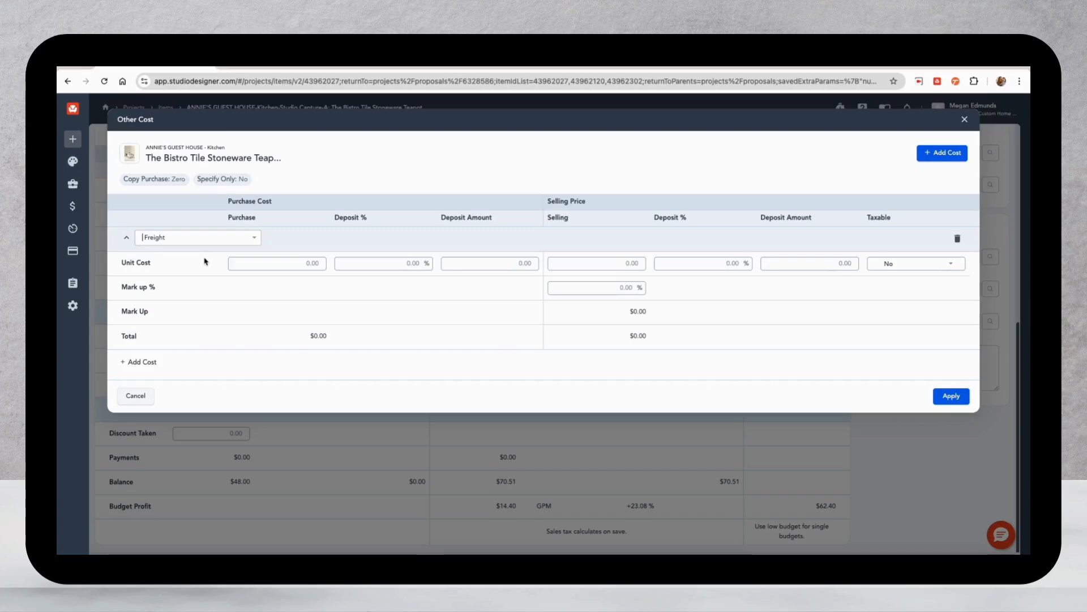
click(315, 264)
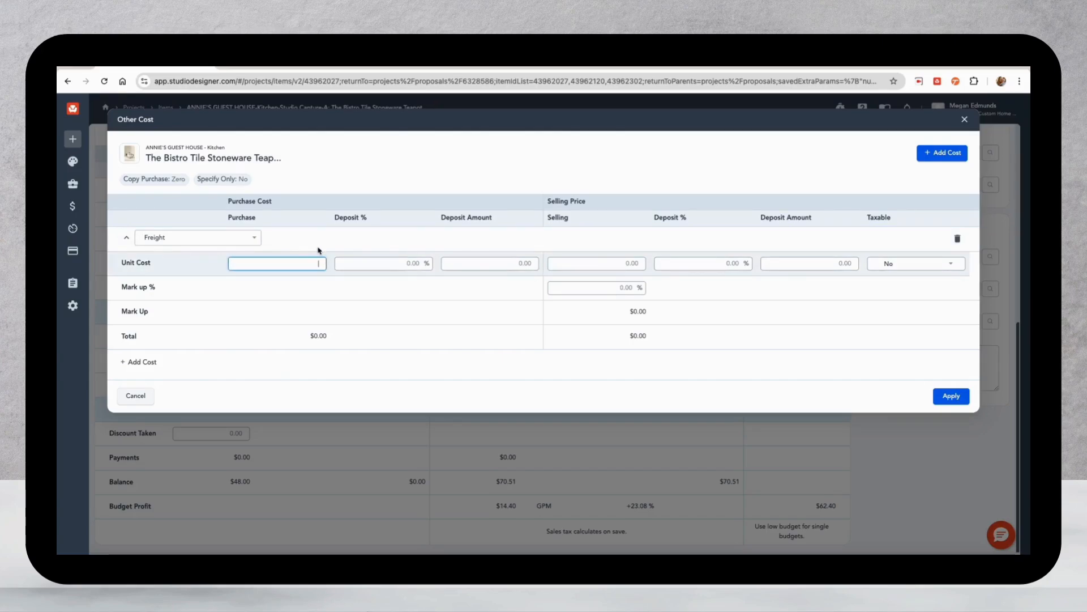
text(10.99)
click(340, 253)
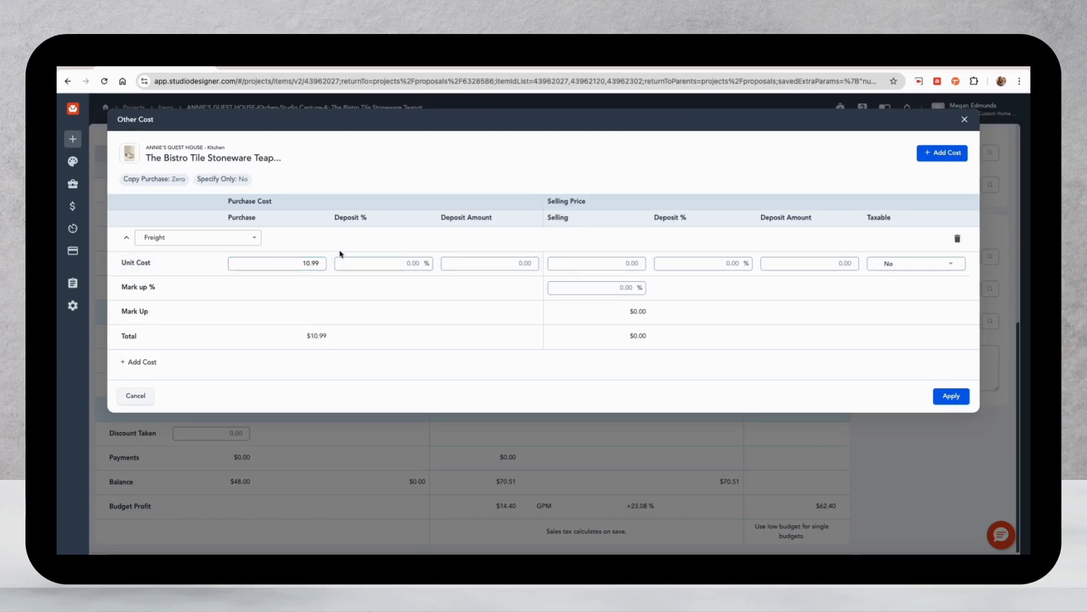
Step: Set the Freight selling unit cost to 10.99 and make it taxable
click(424, 263)
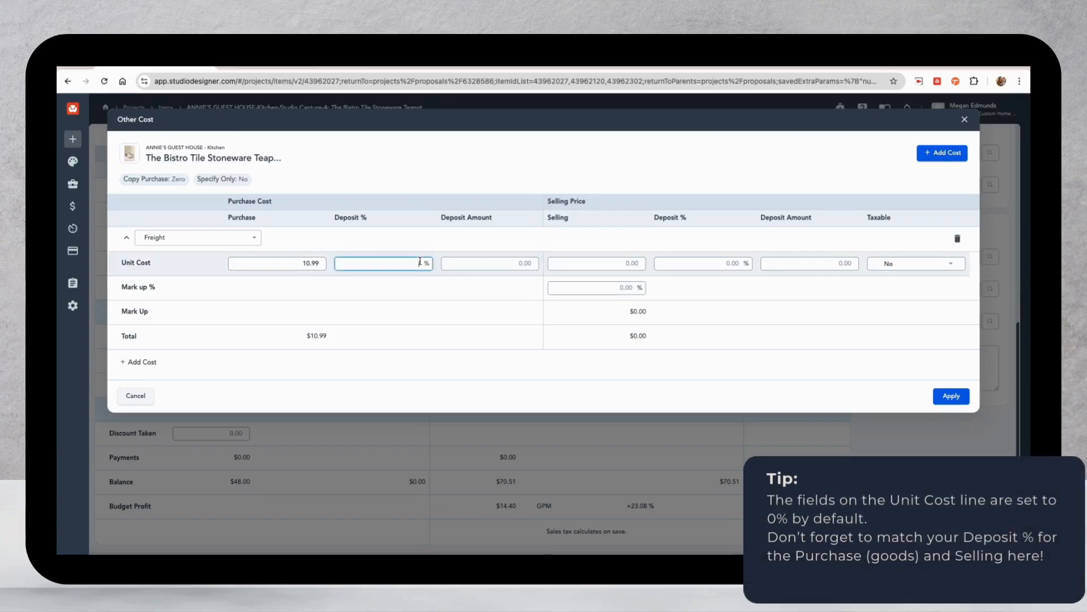
click(427, 246)
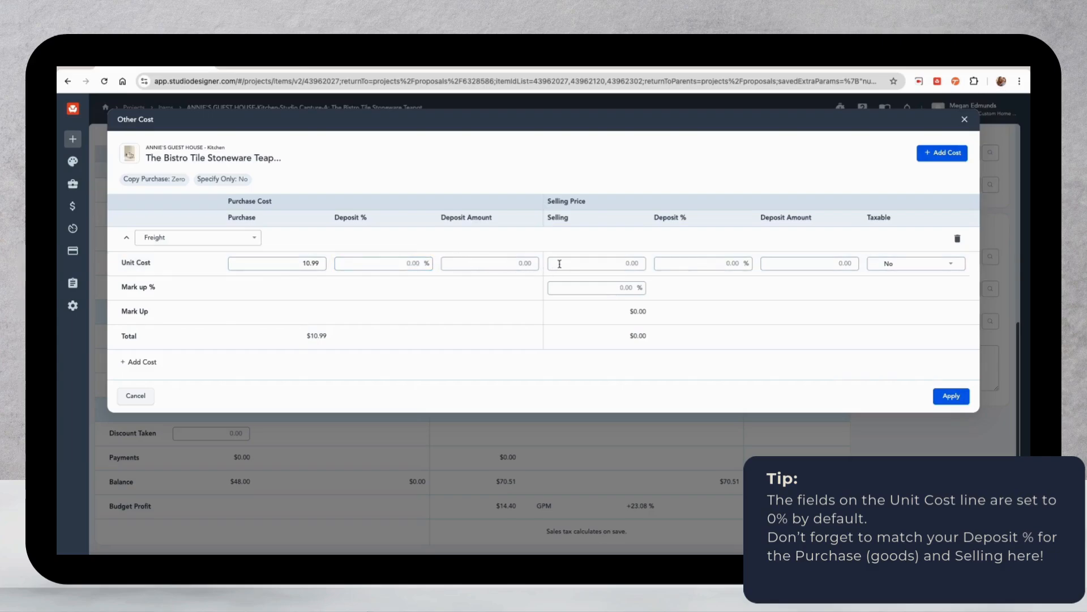
click(644, 261)
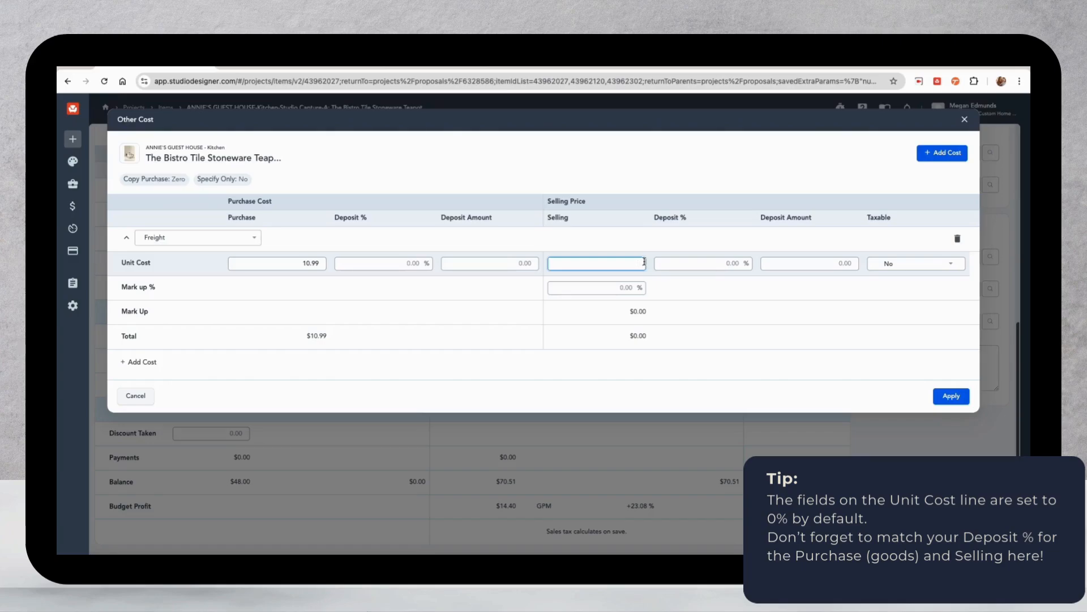
text(10.99)
click(740, 264)
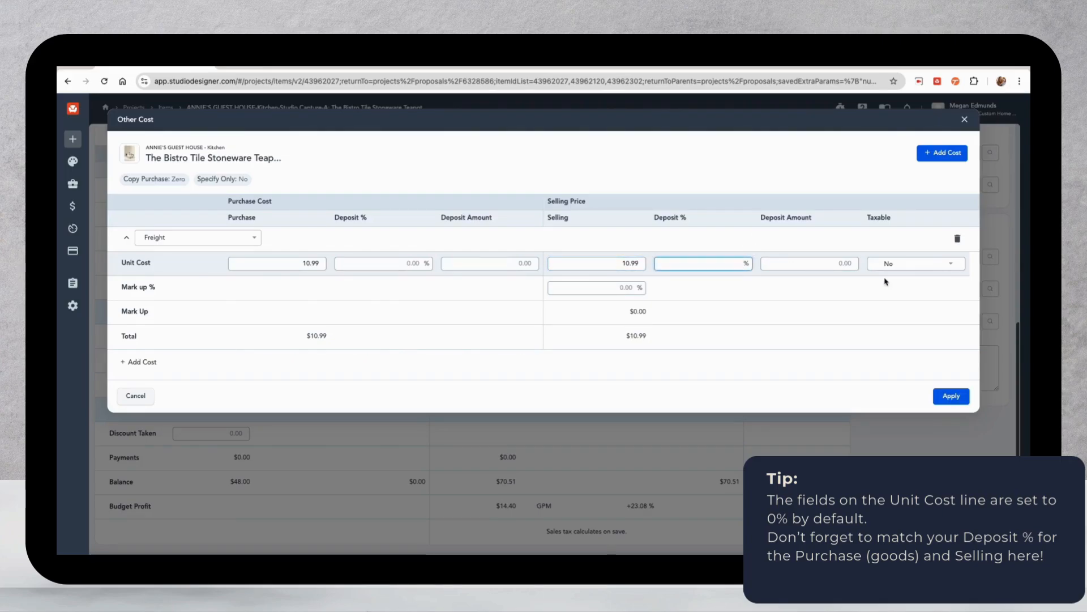
click(910, 265)
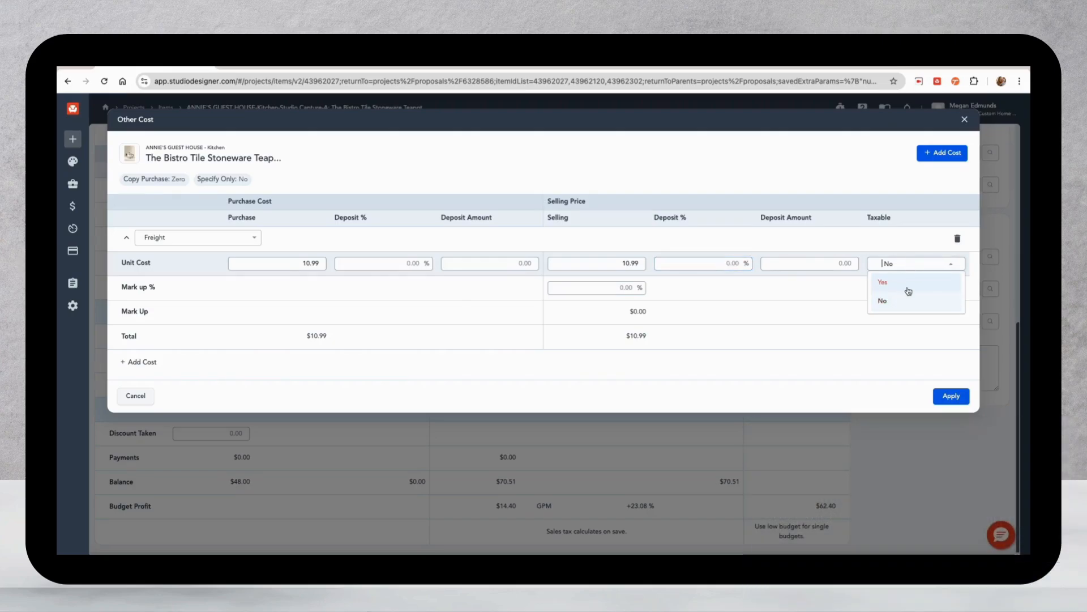
click(907, 285)
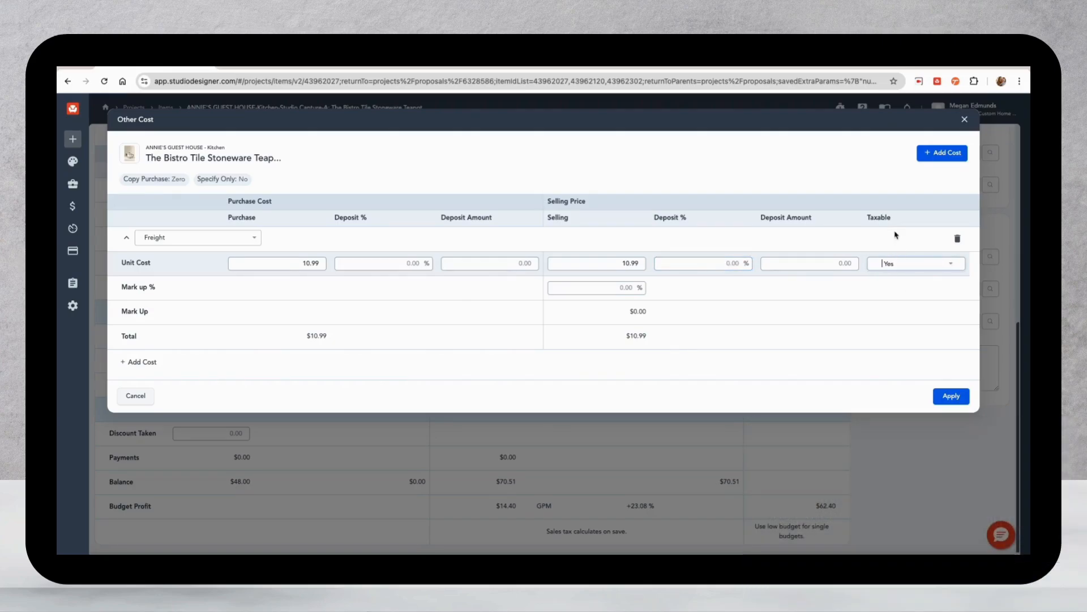
Step: Set the Freight mark up to 20% and apply the other costs to the item
click(618, 289)
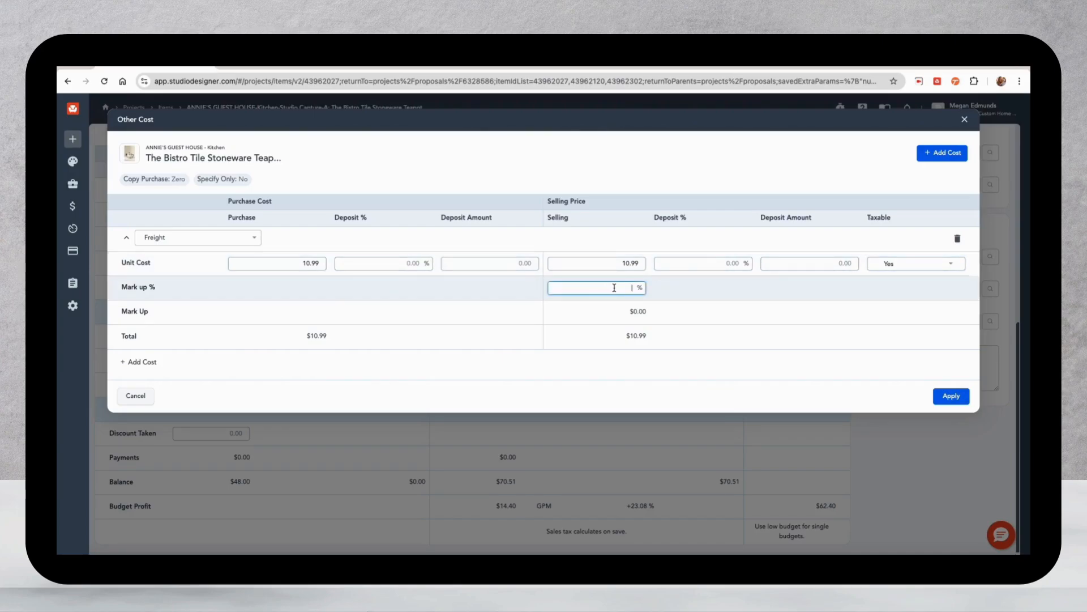
text(20)
click(667, 292)
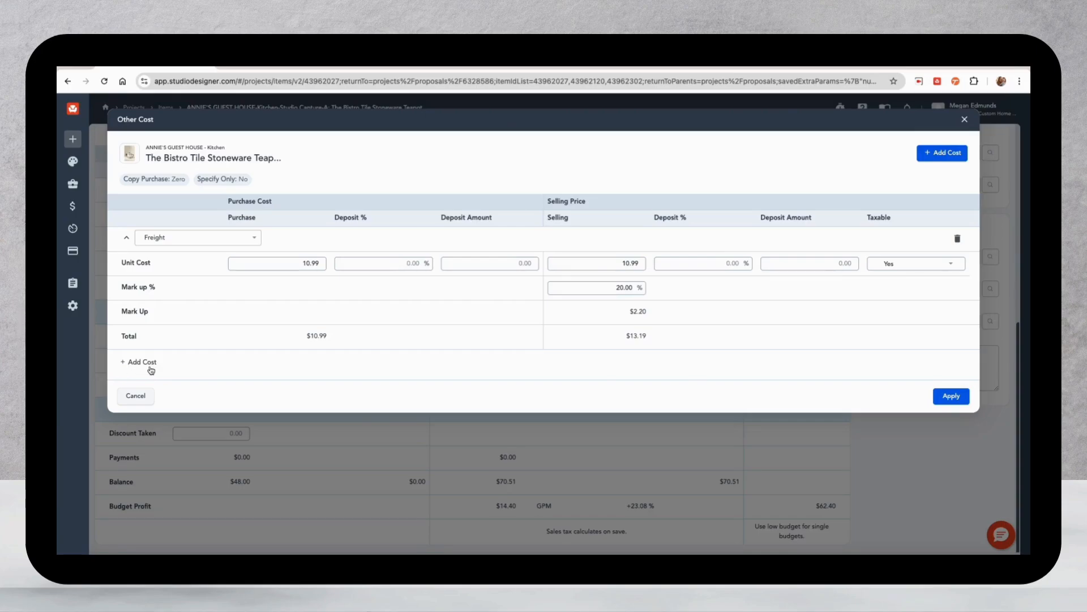
click(959, 400)
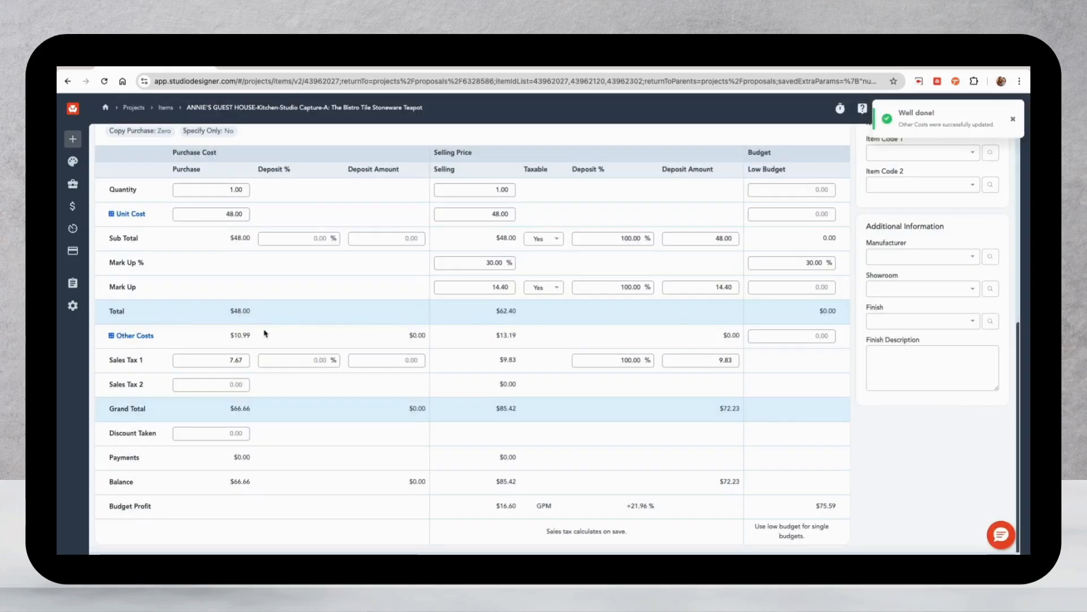
drag(229, 336, 254, 339)
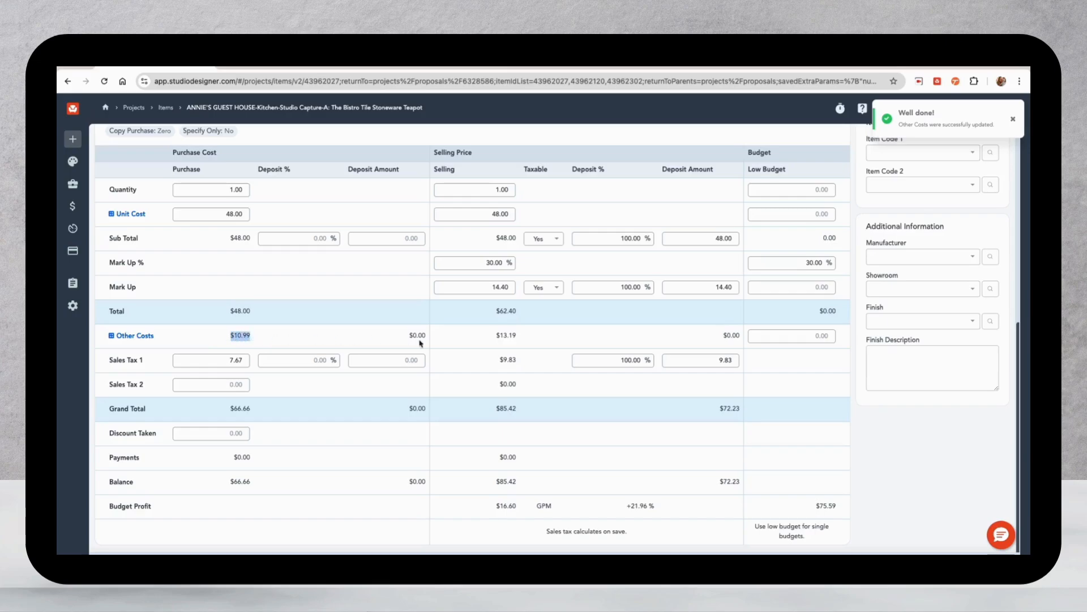
drag(496, 338, 526, 341)
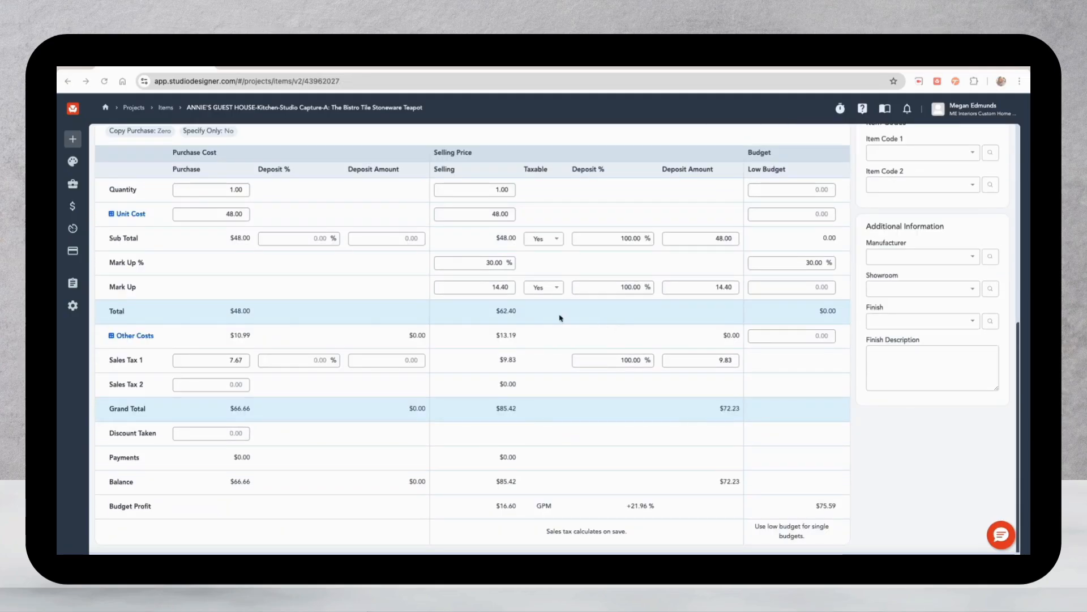
Step: Open the Messages settings of My Company and review the default form messages and their alignment options
click(74, 309)
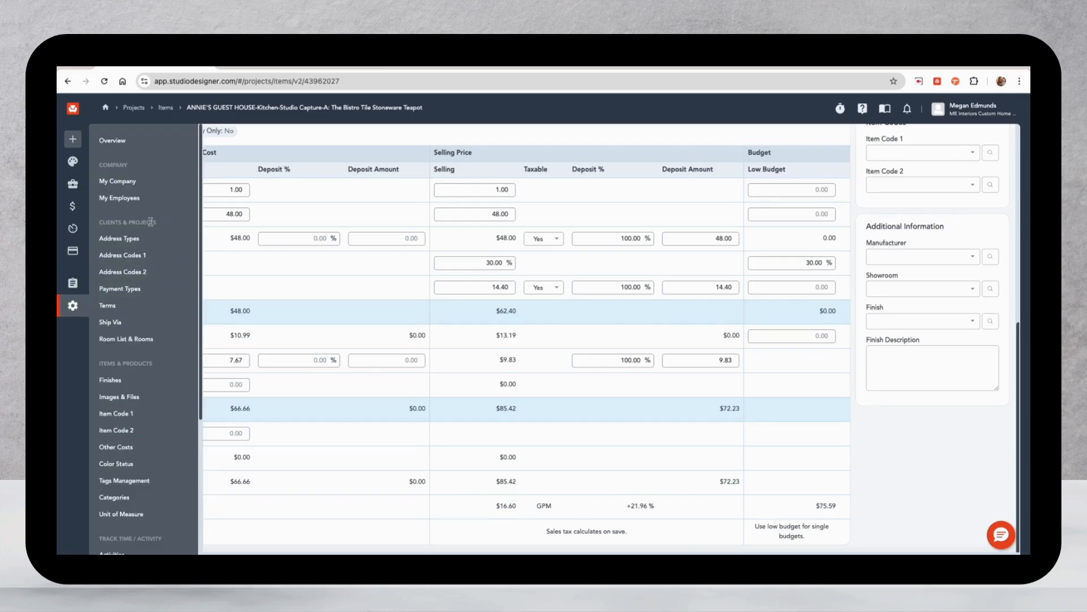
click(151, 182)
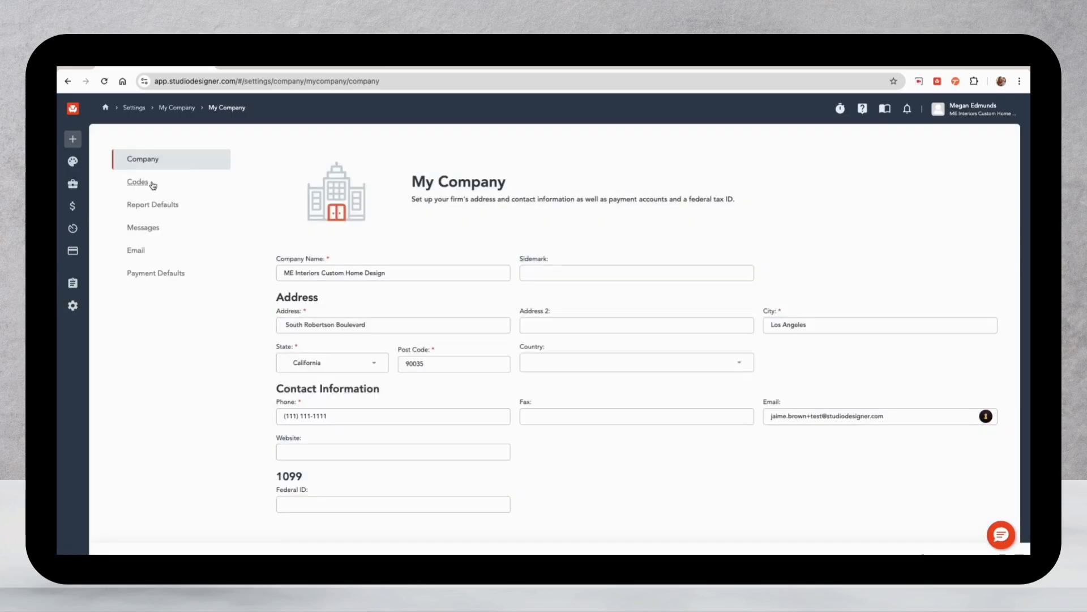
click(140, 229)
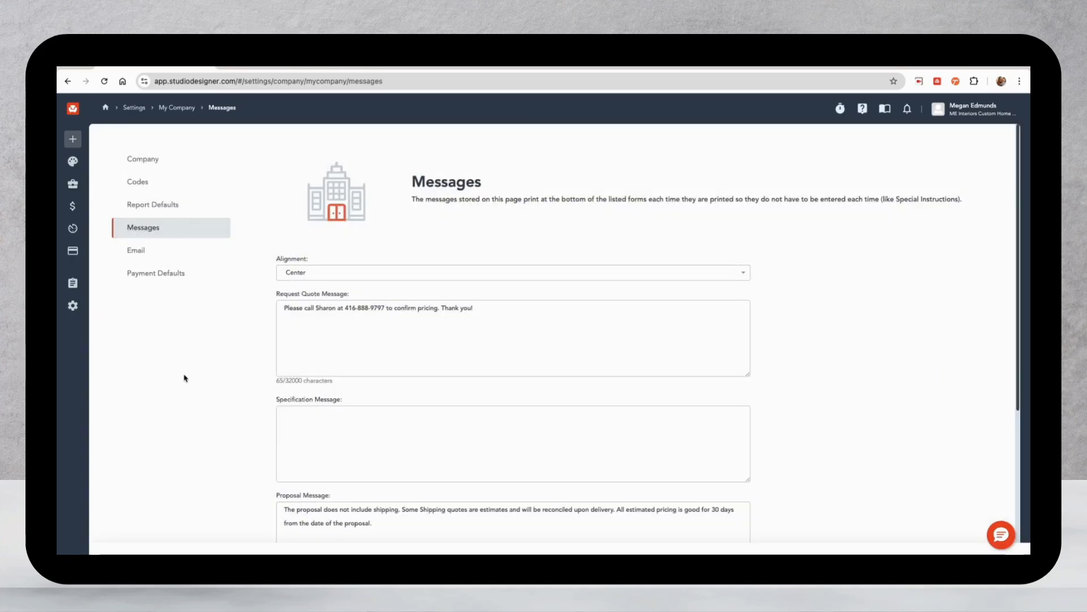
scroll(186, 377, down, 4)
scroll(186, 378, down, 2)
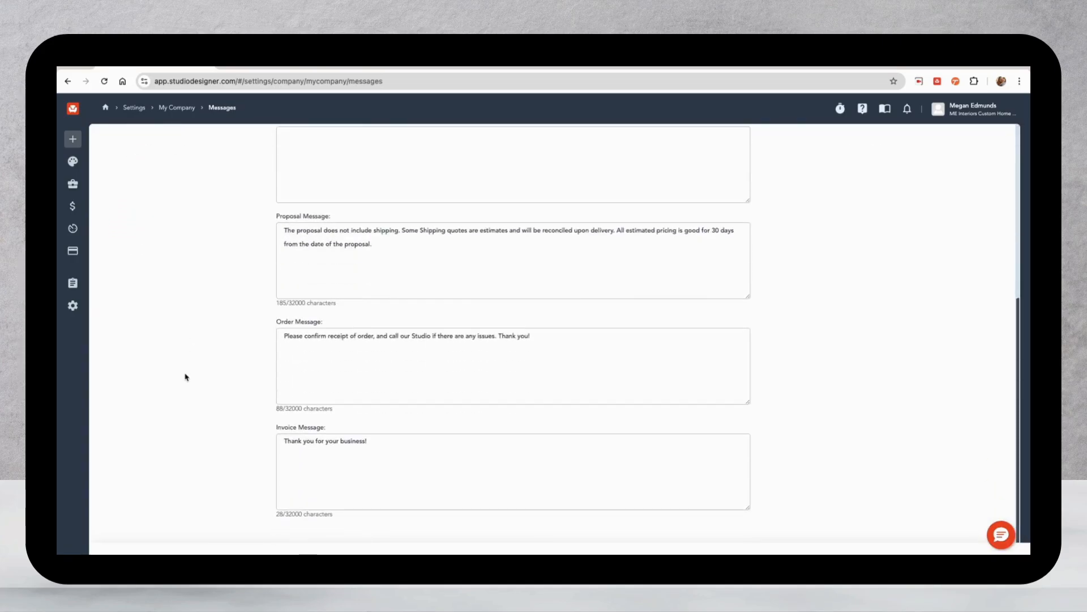
scroll(320, 342, up, 6)
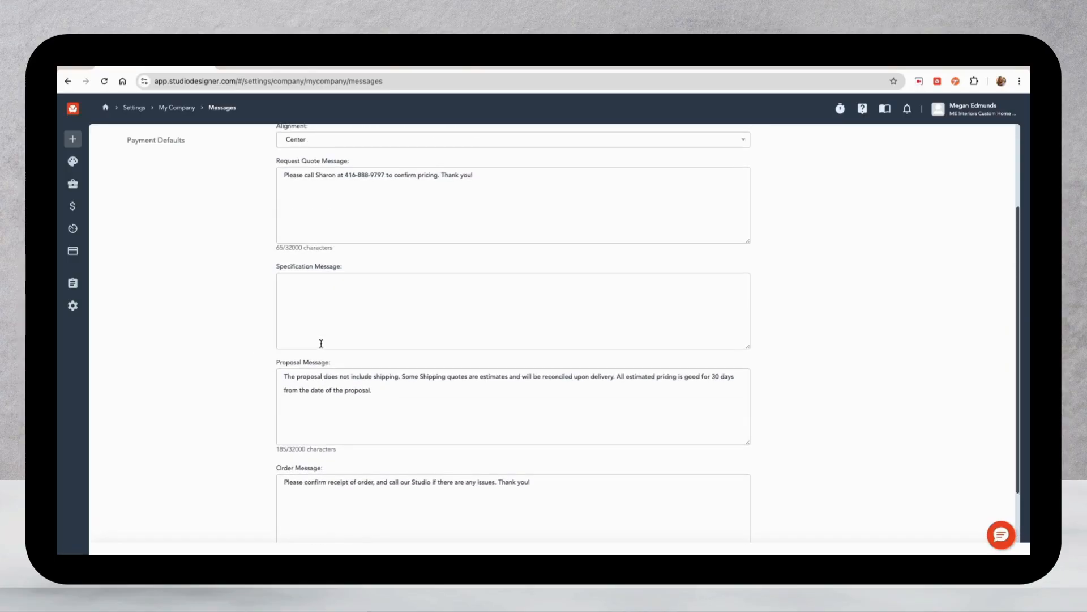
scroll(320, 343, up, 1)
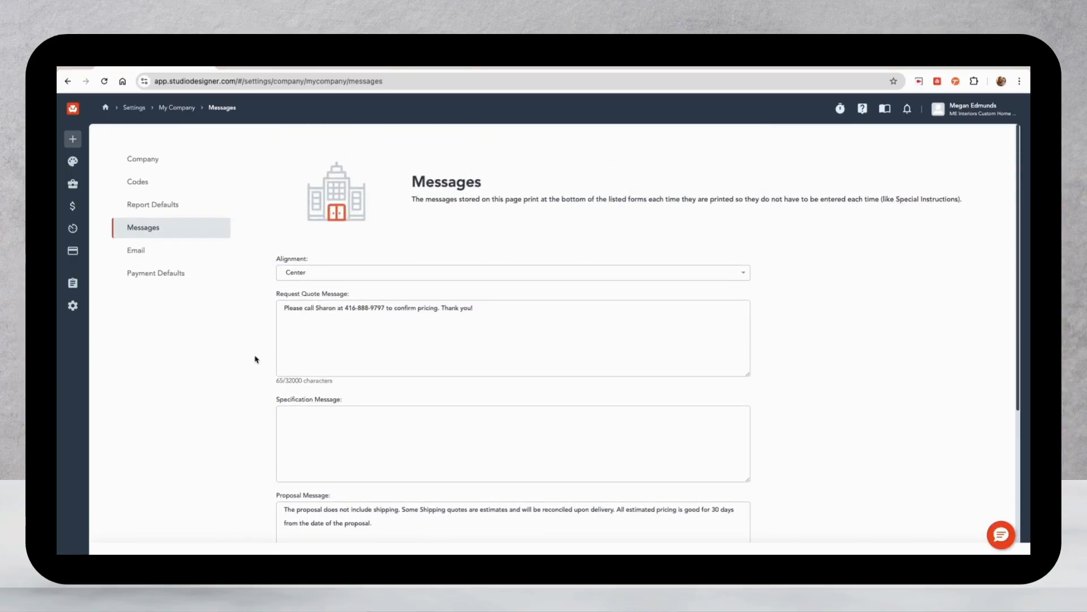
click(368, 275)
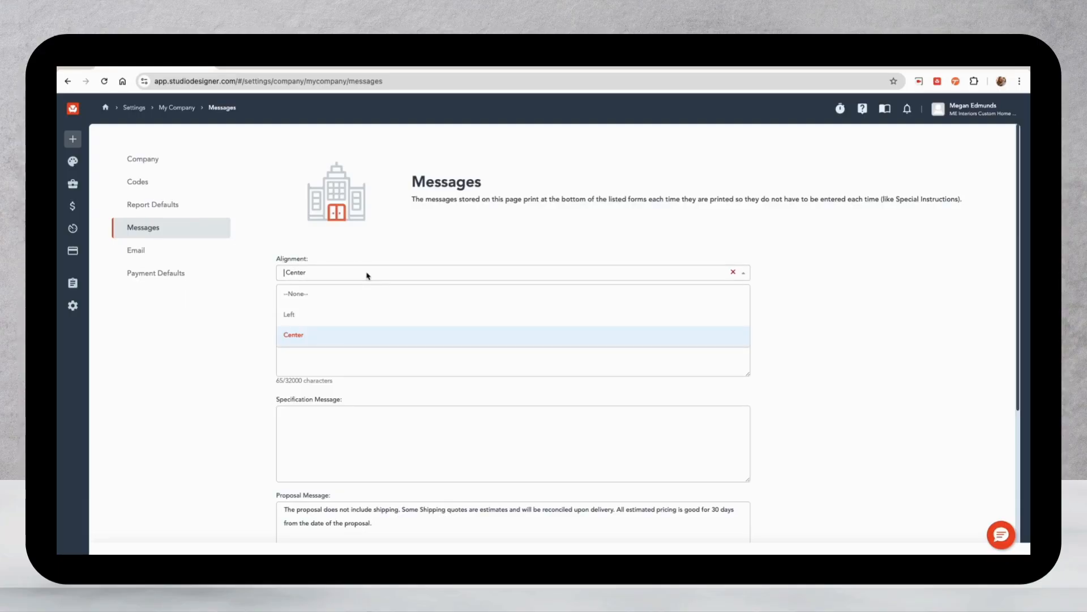
click(392, 245)
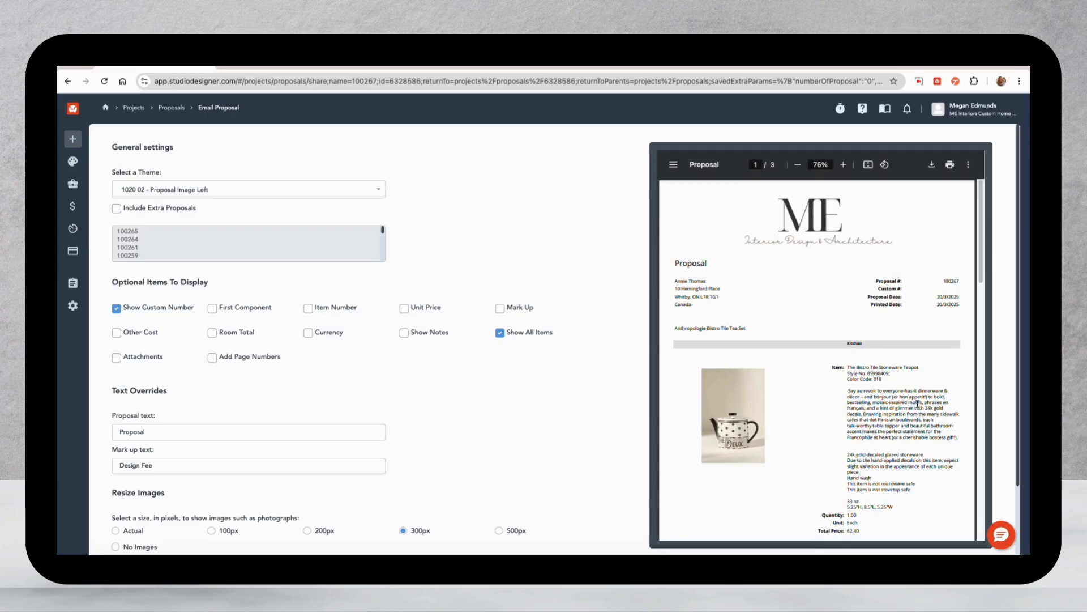
Step: Examine the Freight line under the subtotal in the emailed proposal's preview
scroll(917, 402, down, 15)
scroll(919, 407, down, 3)
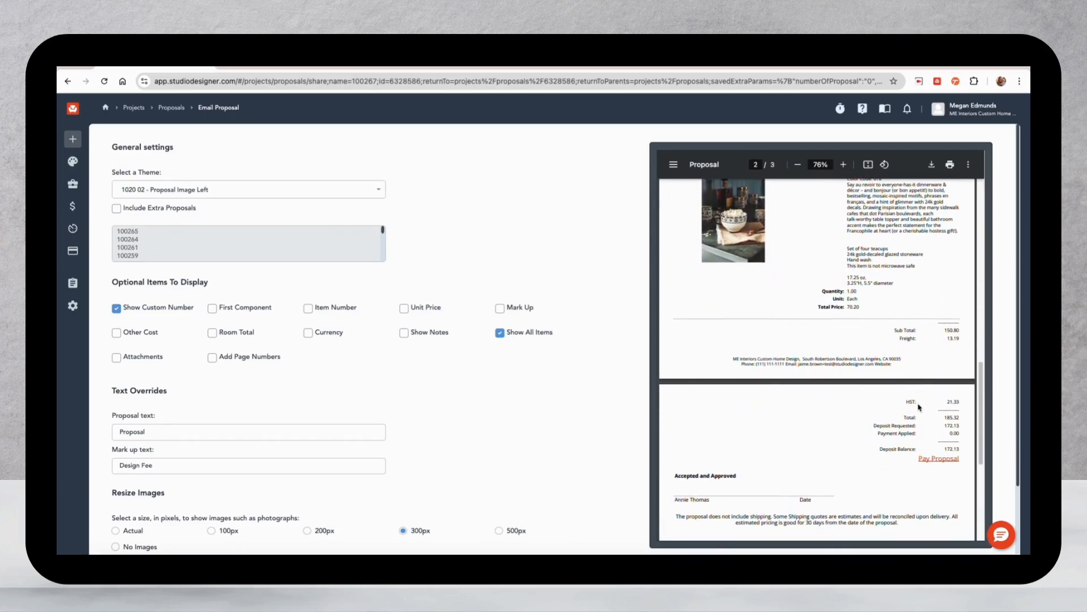
drag(898, 339, 961, 342)
Step: Enable the Other Cost optional display item for the proposal and check the freight line under the teapot
drag(112, 282, 218, 289)
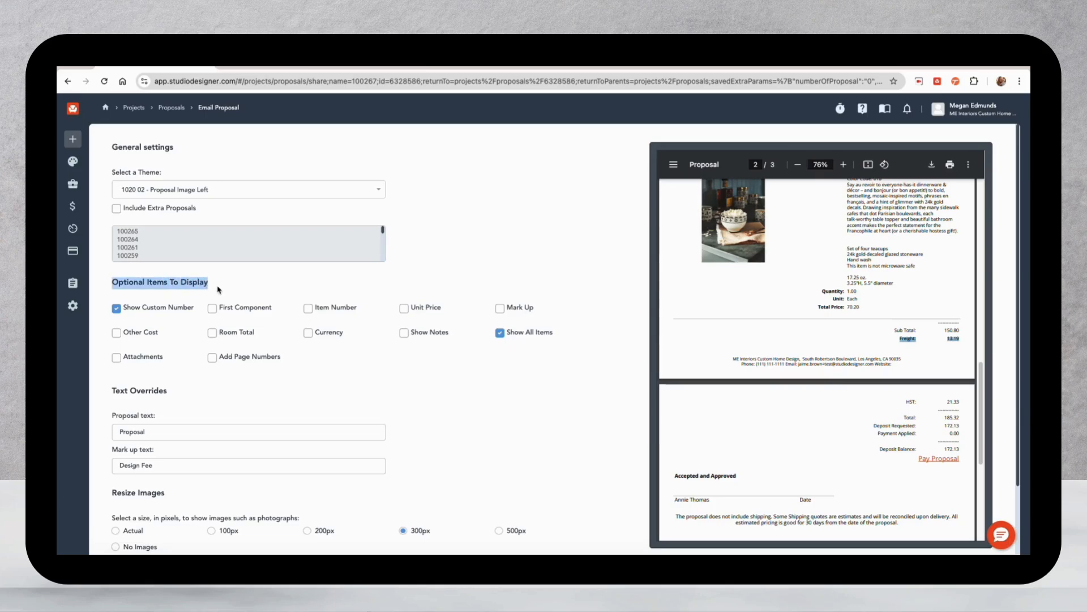
click(116, 334)
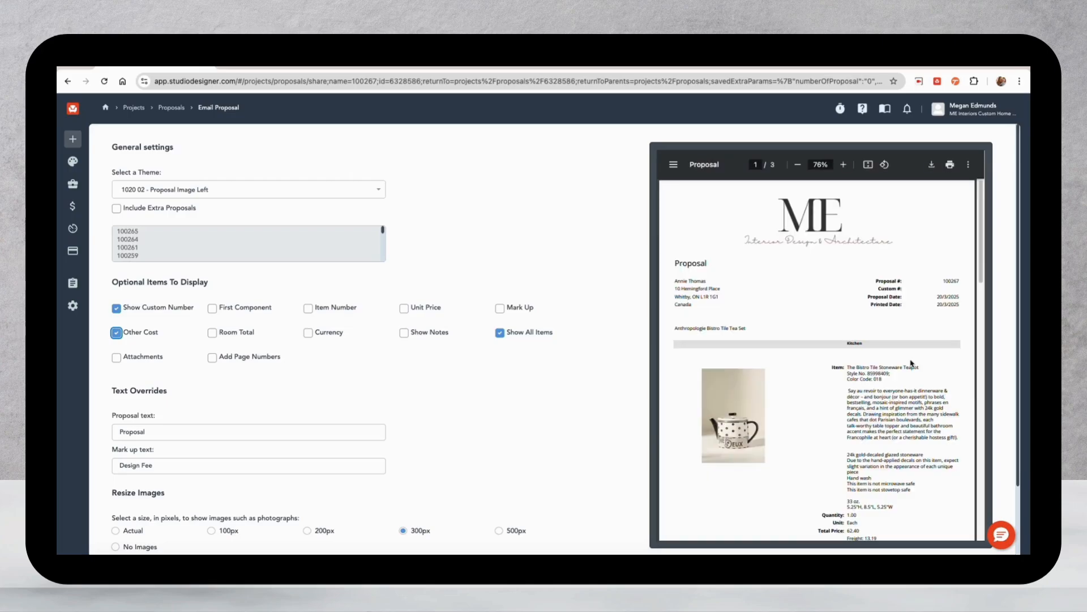
scroll(912, 363, down, 5)
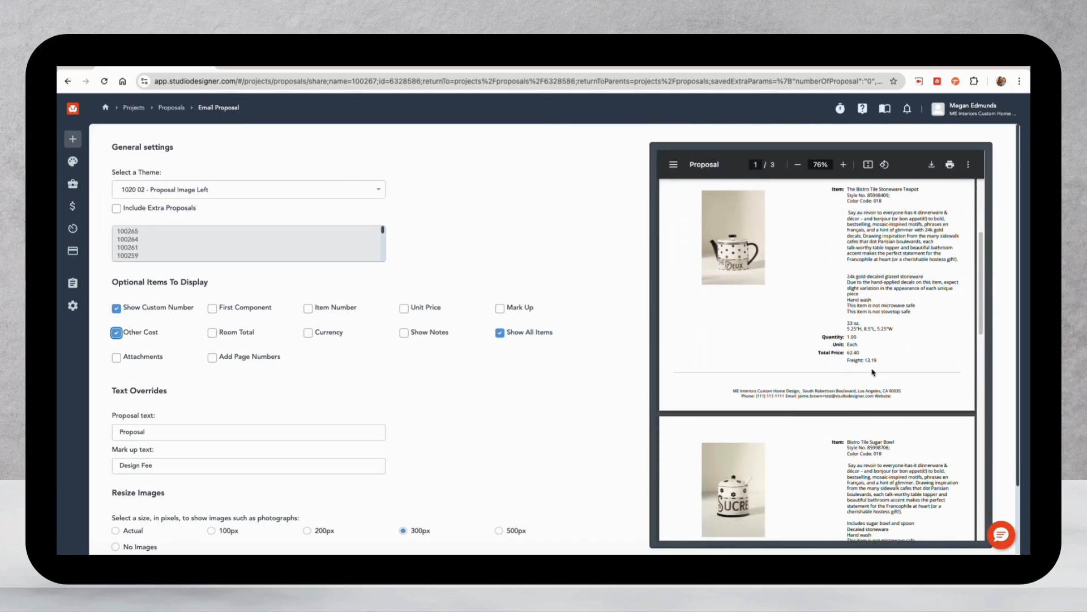
drag(846, 361, 880, 363)
Step: Review the proposal message below the signature line and the proposal totals in the preview
scroll(923, 360, down, 15)
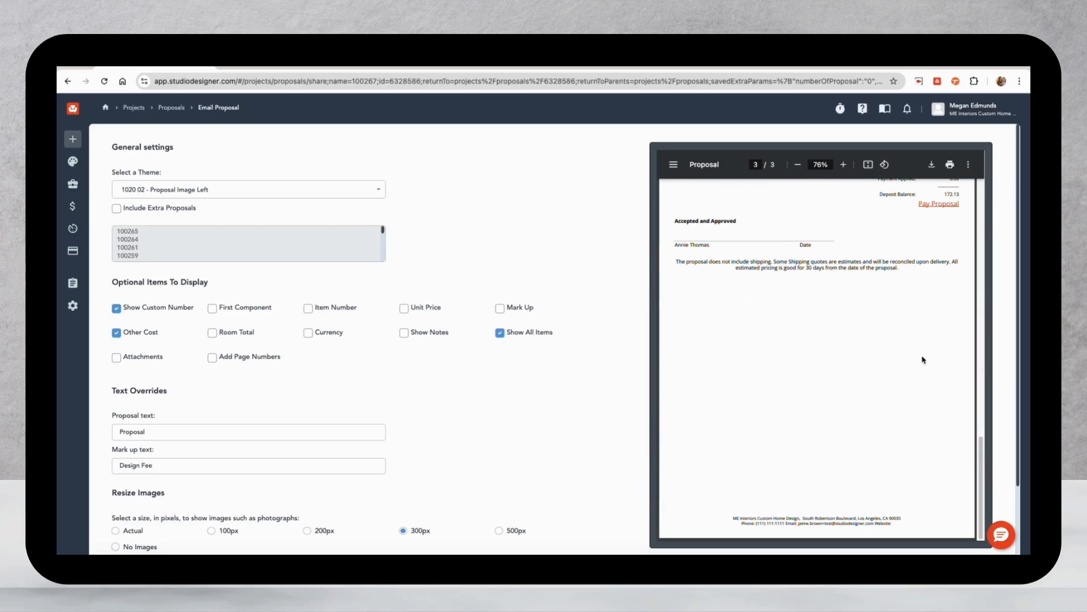
drag(676, 262, 898, 269)
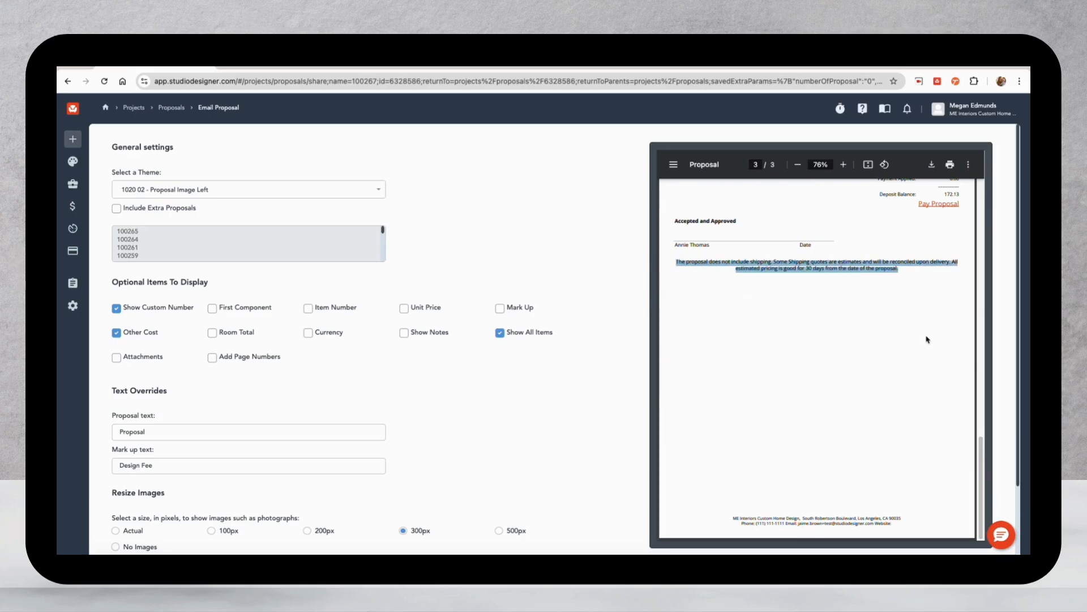
scroll(927, 339, up, 15)
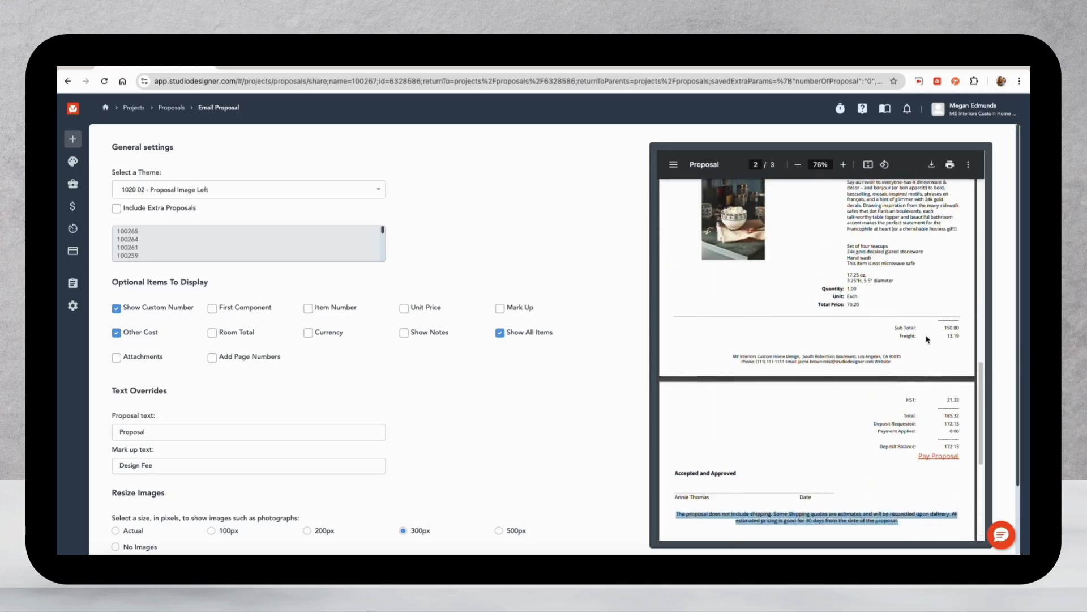
scroll(927, 340, up, 3)
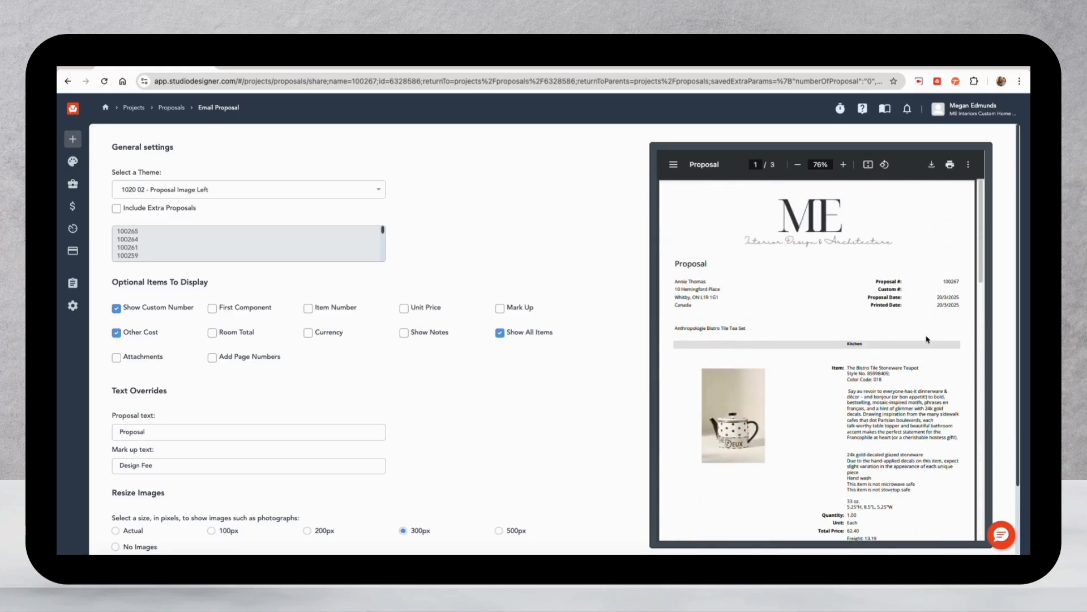